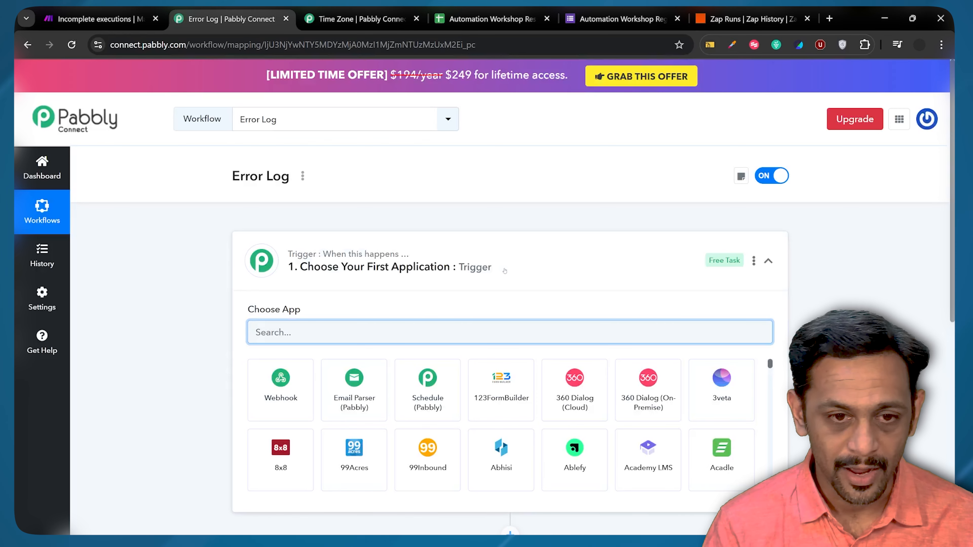
# Step: Set the trigger to Webhook by Pabbly with the Catch Webhook event
pyautogui.click(281, 389)
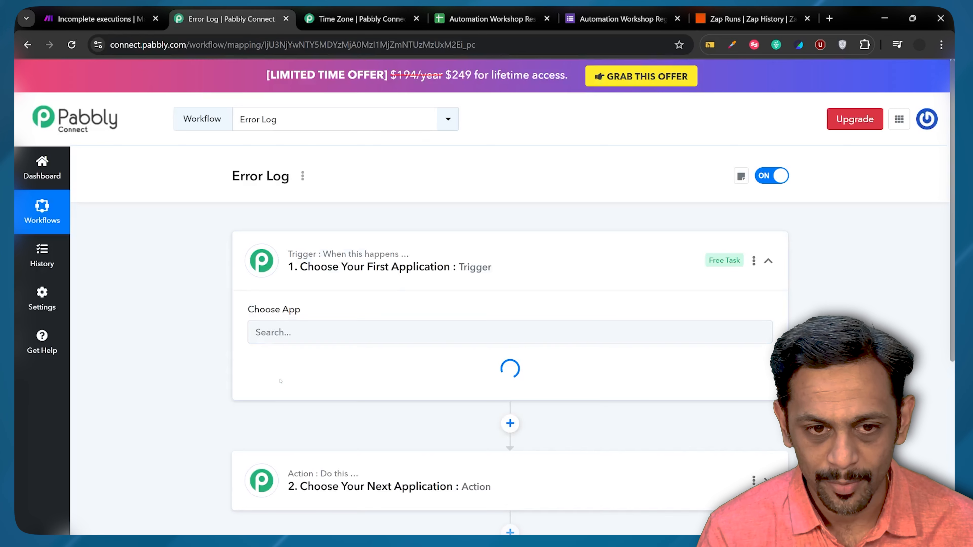
pyautogui.click(284, 445)
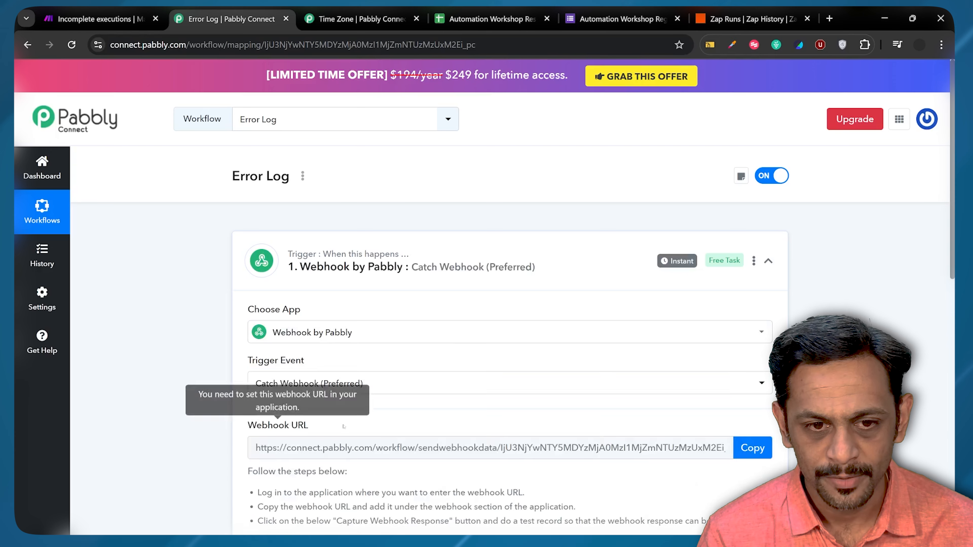
# Step: In a new tab on postman.com, create a new HTTP request in My Workspace
pyautogui.hotkey('ctrl', 't')
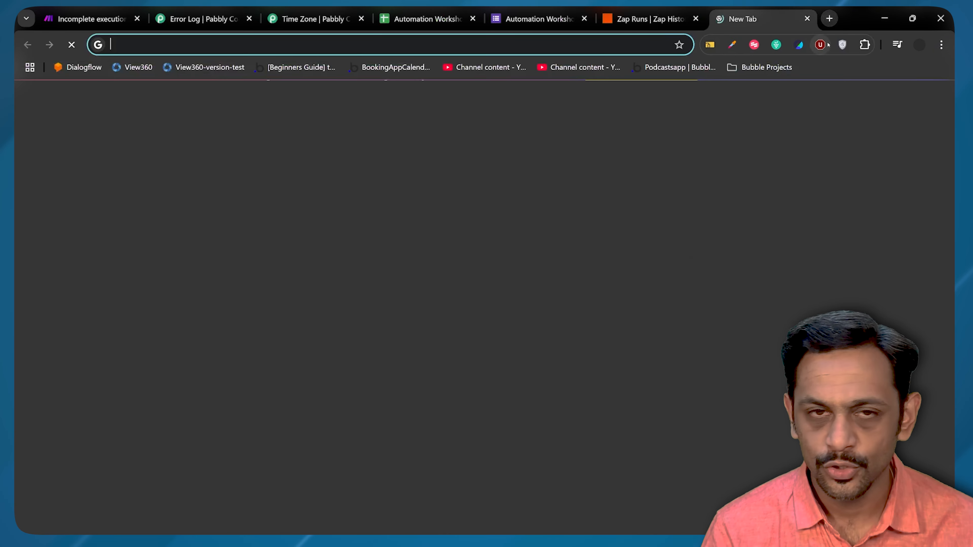
pyautogui.write('postman.com')
pyautogui.press('Return')
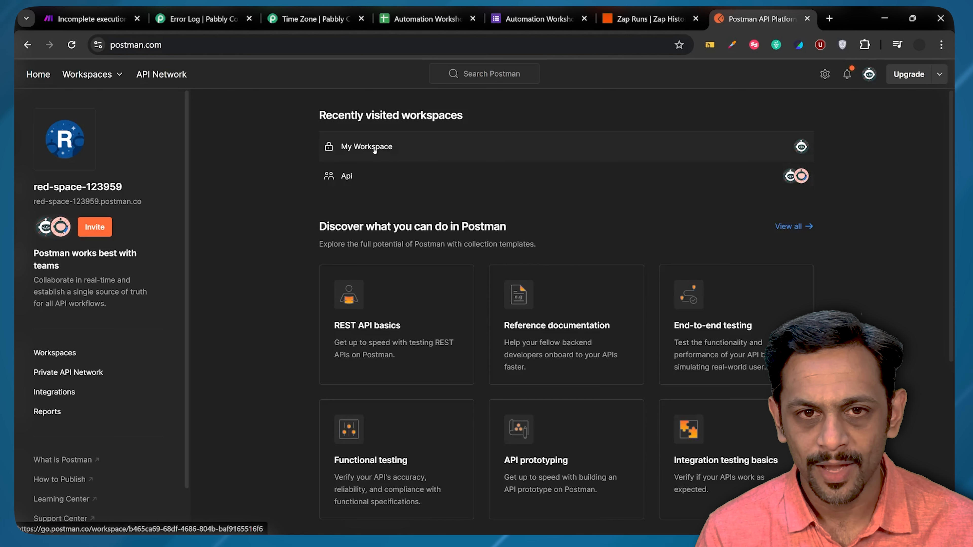
pyautogui.click(375, 148)
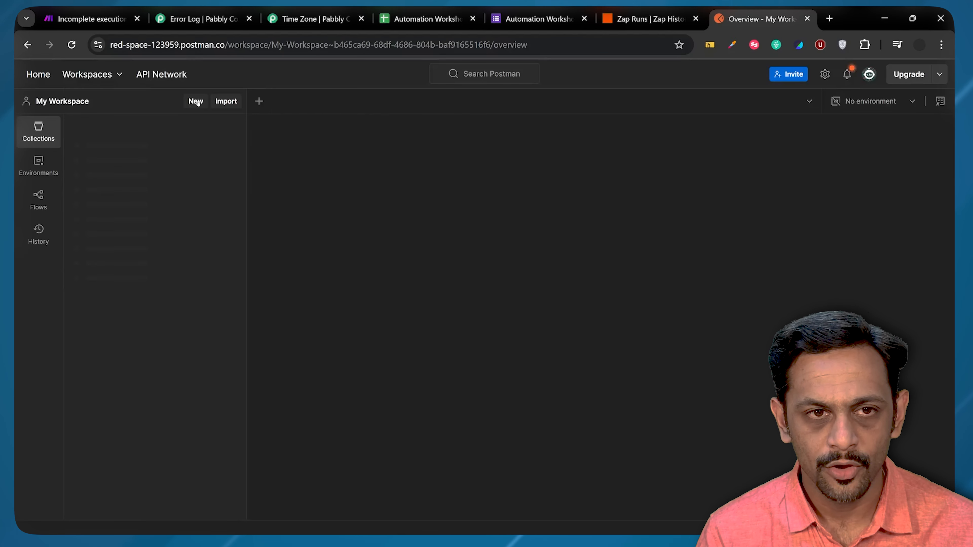
pyautogui.click(196, 102)
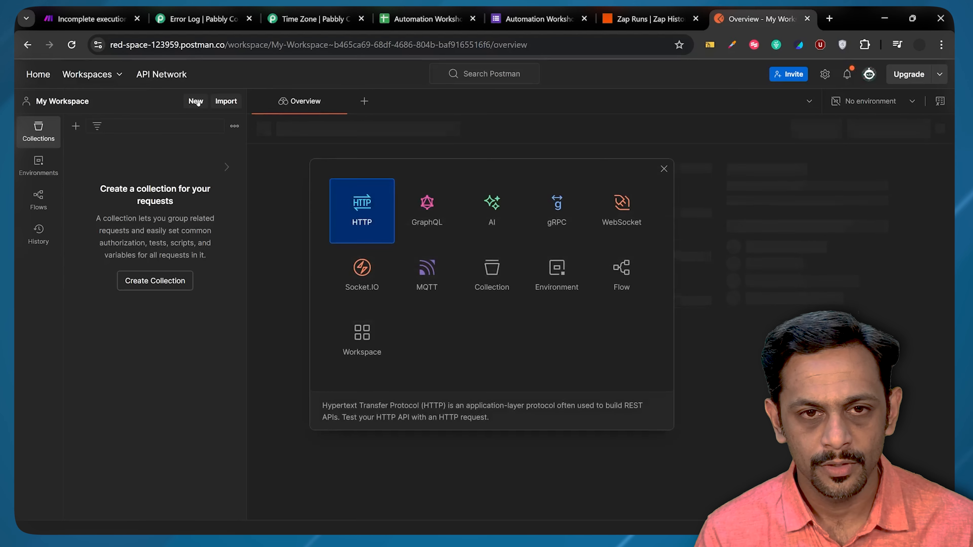
pyautogui.click(357, 195)
# Step: Make it a POST to the pasted Pabbly webhook URL with a form-data body
pyautogui.click(278, 161)
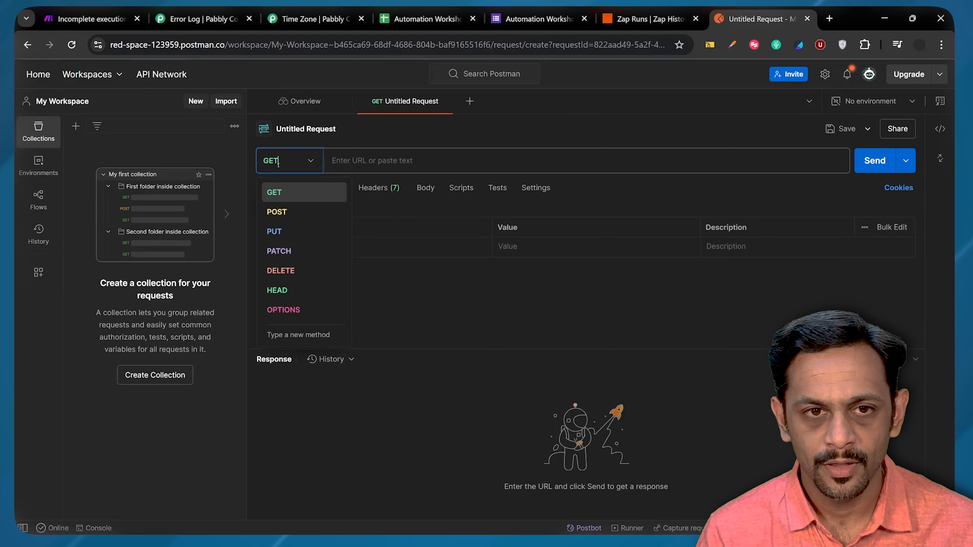
pyautogui.click(276, 212)
pyautogui.click(371, 161)
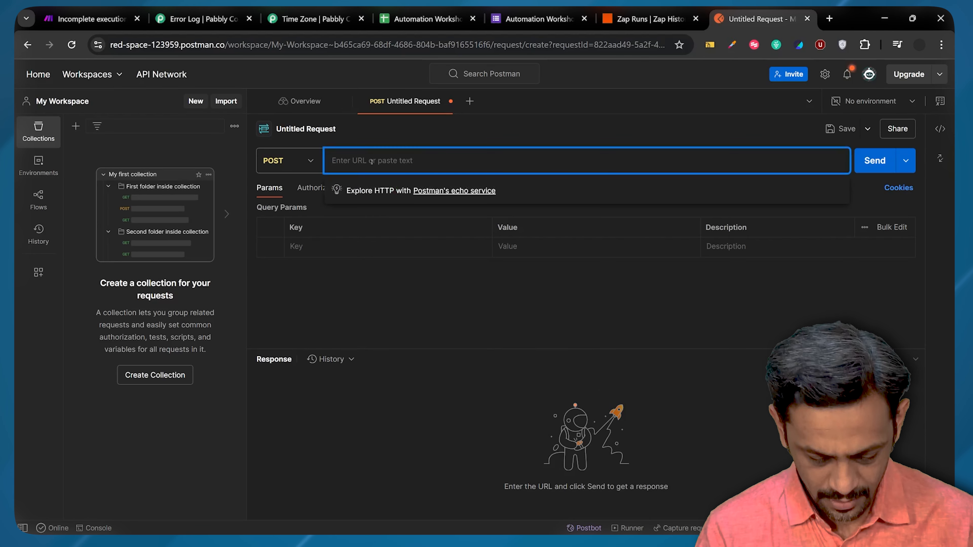
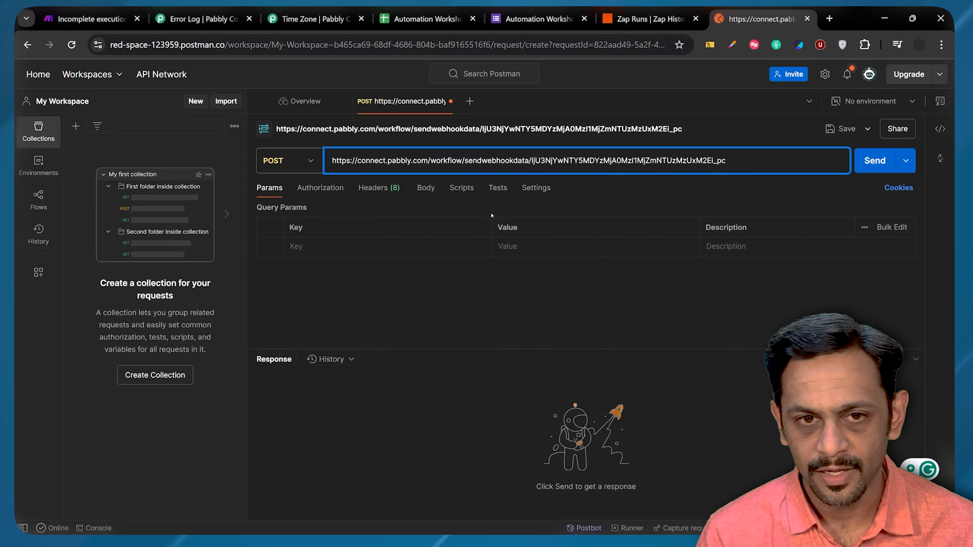
pyautogui.click(425, 187)
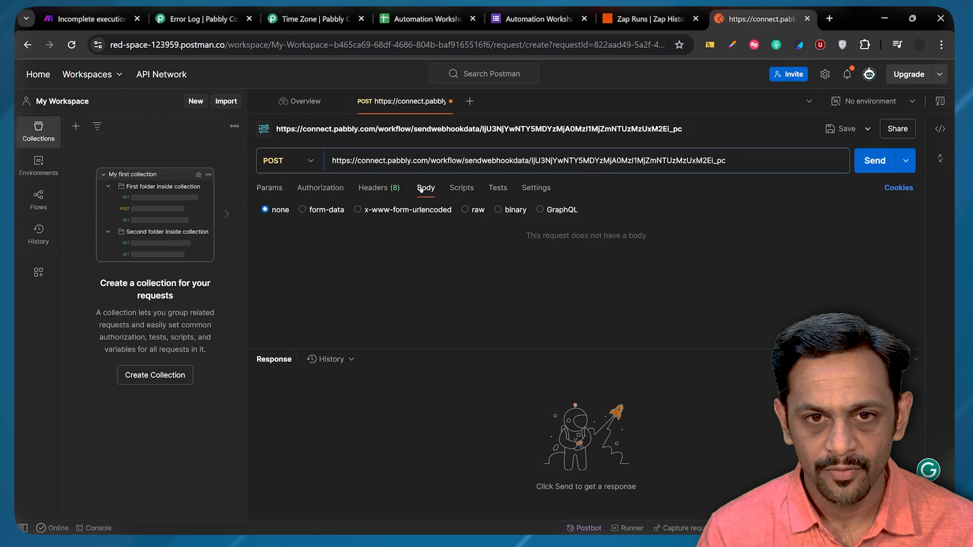
pyautogui.click(325, 211)
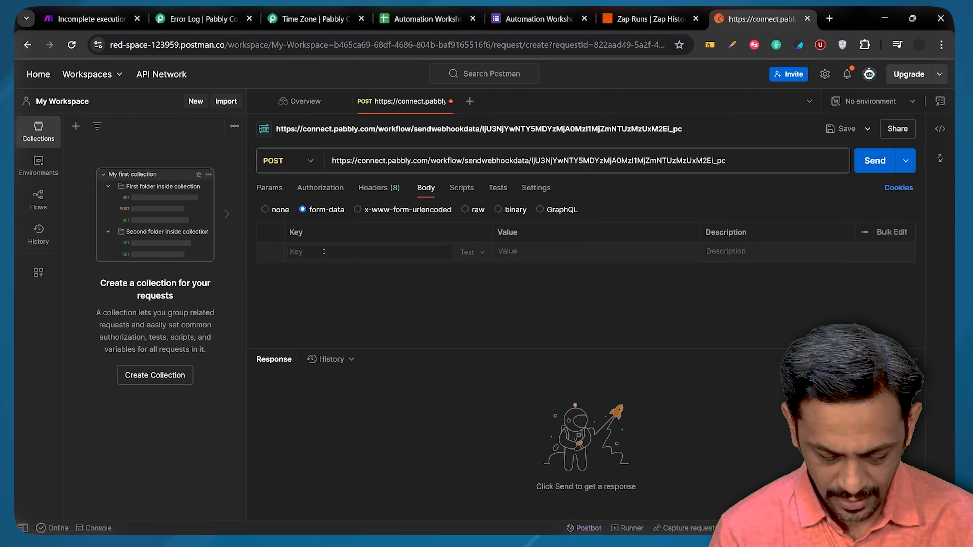
# Step: Add form-data keys email (a sample e-mail address) and Name (a person's name), then send
pyautogui.write('email')
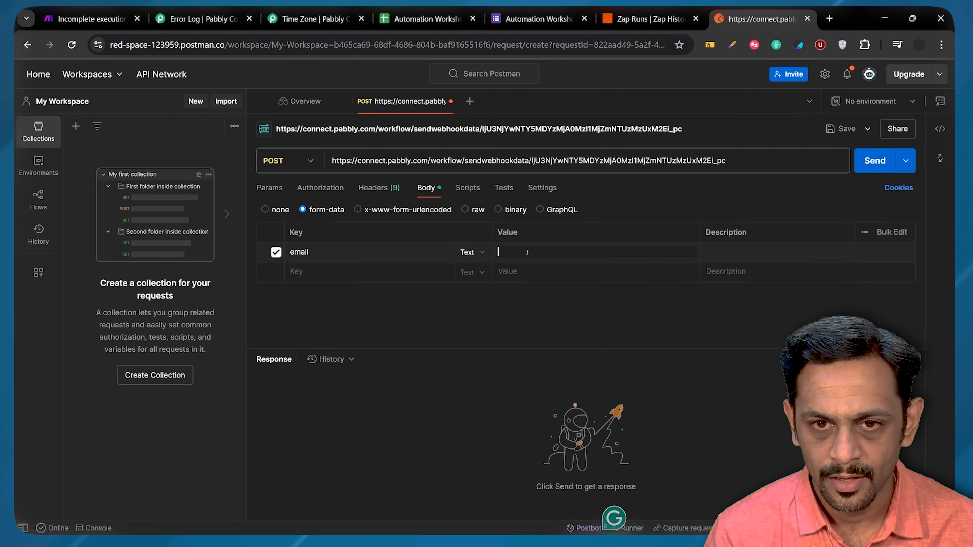
pyautogui.click(527, 252)
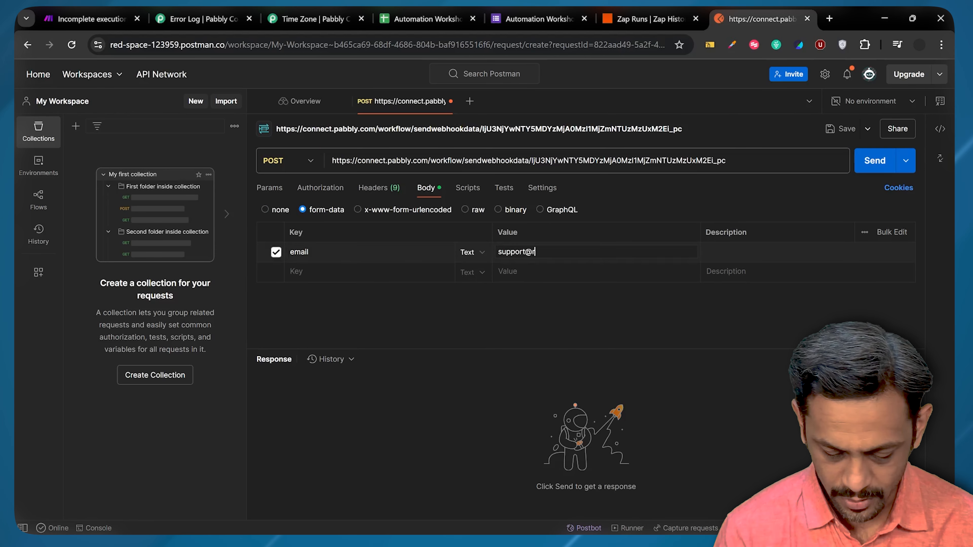
pyautogui.click(316, 271)
pyautogui.write('Name')
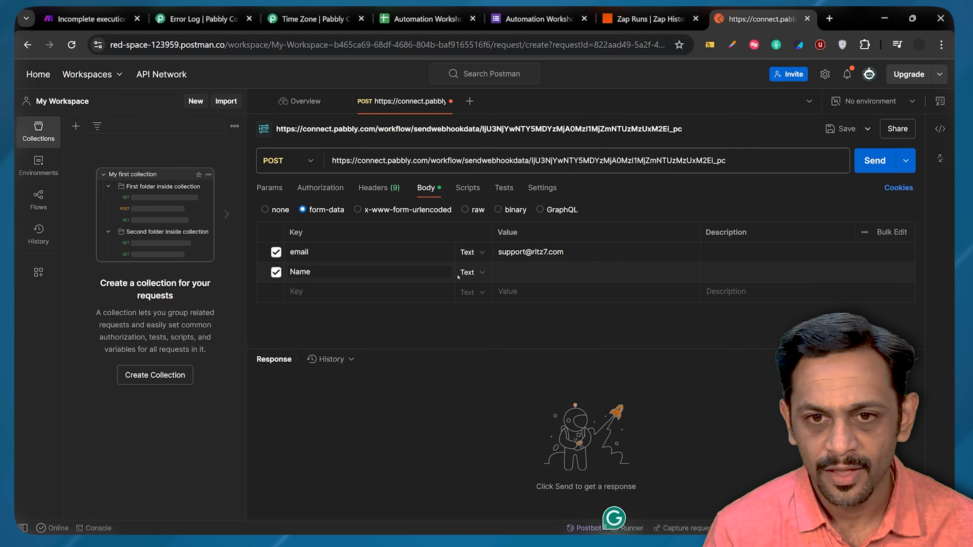
pyautogui.click(502, 273)
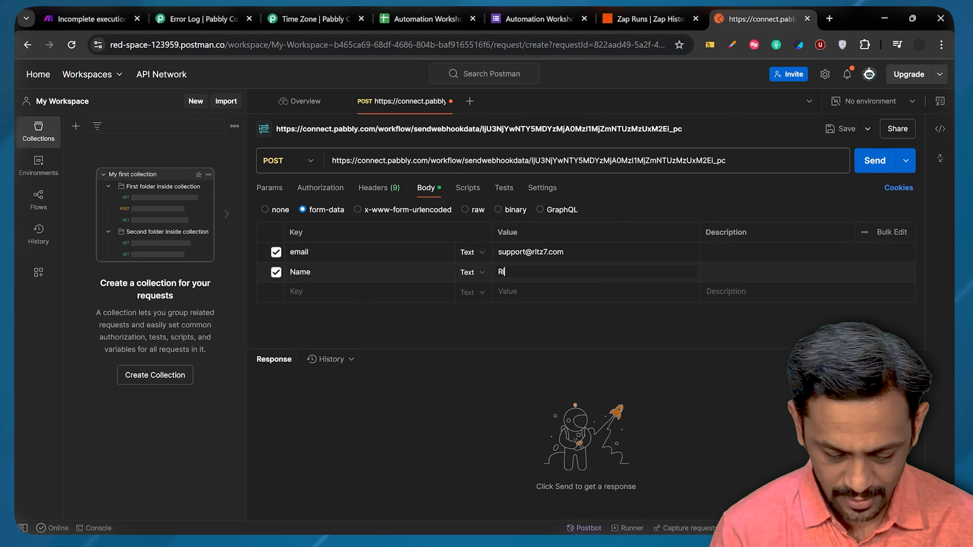
pyautogui.write('Ritesh')
pyautogui.hotkey('ctrl', 'Return')
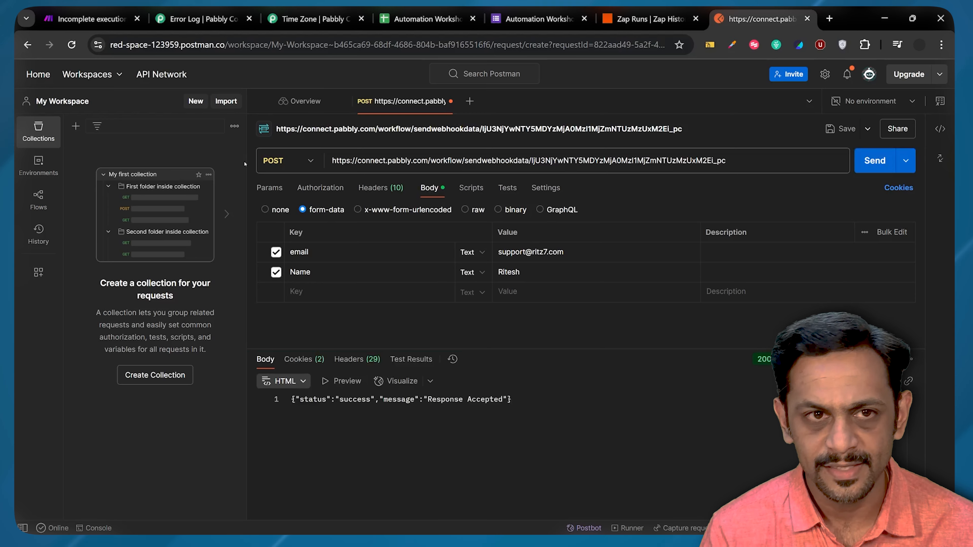
# Step: Back in Pabbly, make step 2 Microsoft Office 365 (searched 'micro') and connect the account
pyautogui.click(203, 19)
pyautogui.scroll(-8, 357, 337)
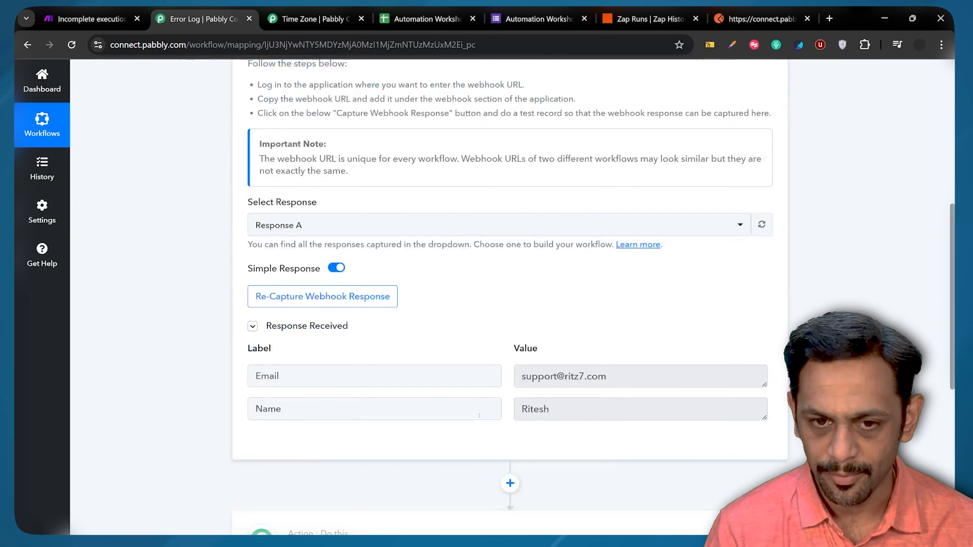
pyautogui.scroll(-5, 474, 402)
pyautogui.click(474, 401)
pyautogui.write('micro')
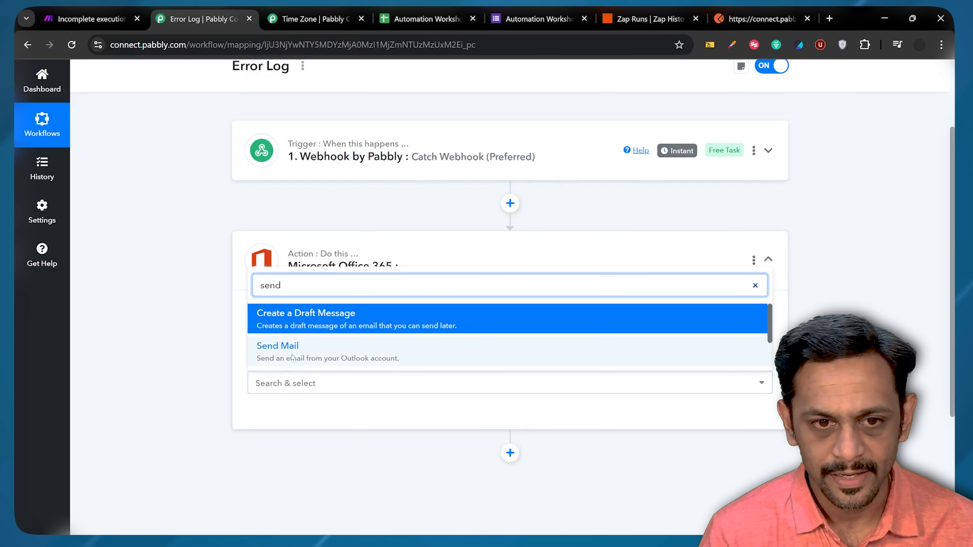
pyautogui.click(276, 345)
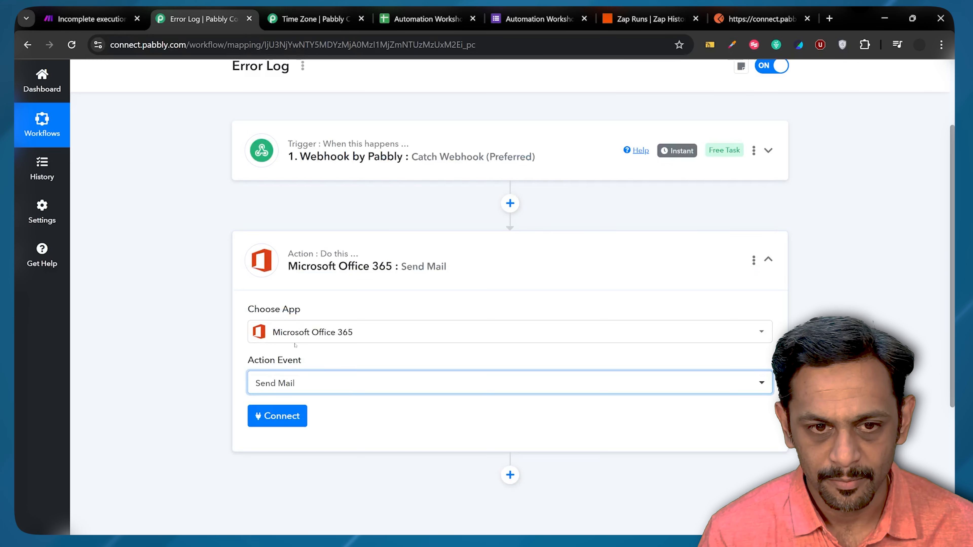
pyautogui.click(270, 421)
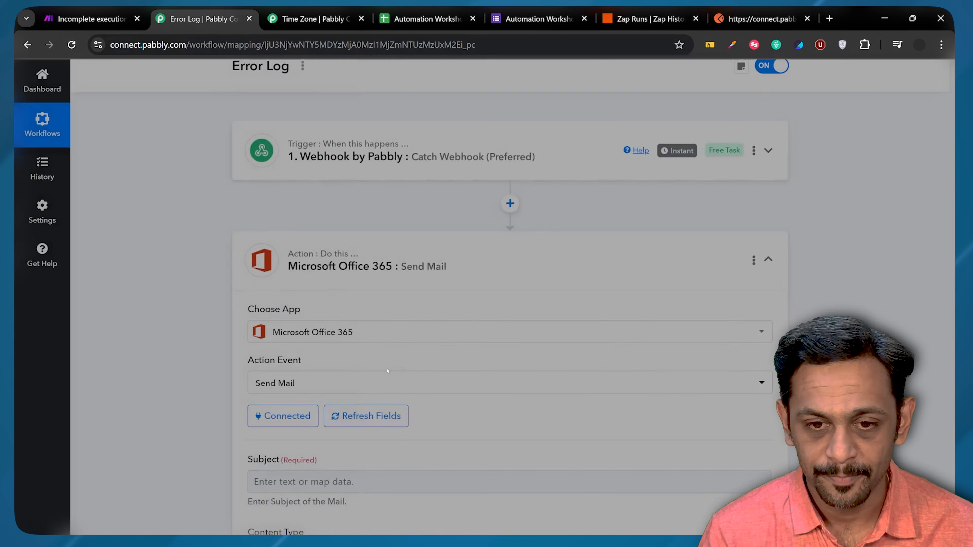
pyautogui.scroll(-5, 301, 299)
# Step: Set subject 'Error Log Test' and body 'Hey <Name>,' plus 'This is the sample email.'
pyautogui.click(301, 298)
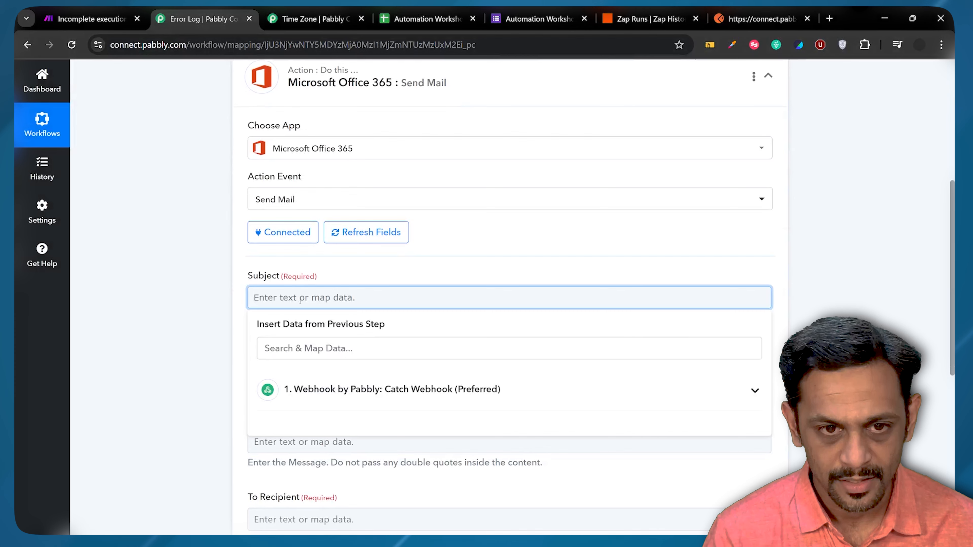
pyautogui.write('Error Log Test')
pyautogui.scroll(-3, 301, 299)
pyautogui.click(294, 319)
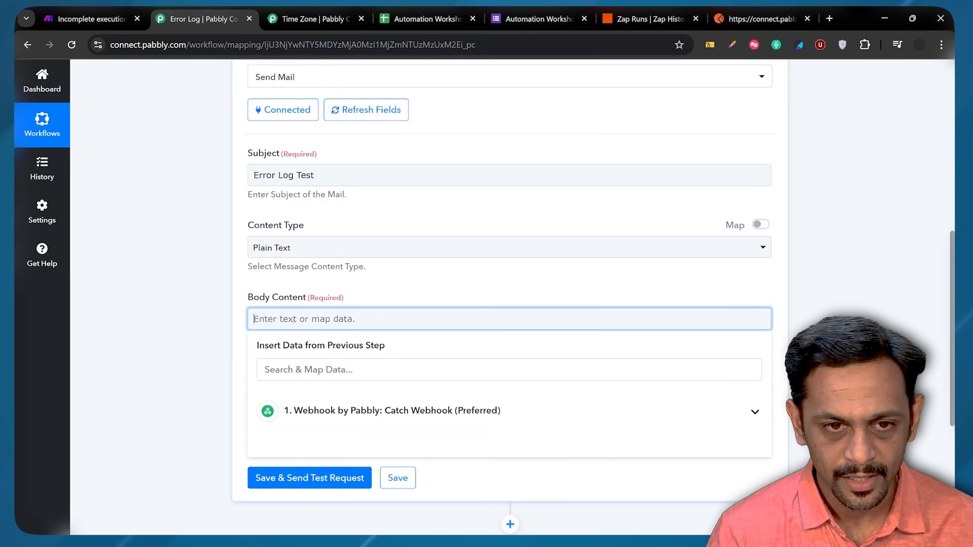
pyautogui.write('Hey')
pyautogui.click(383, 411)
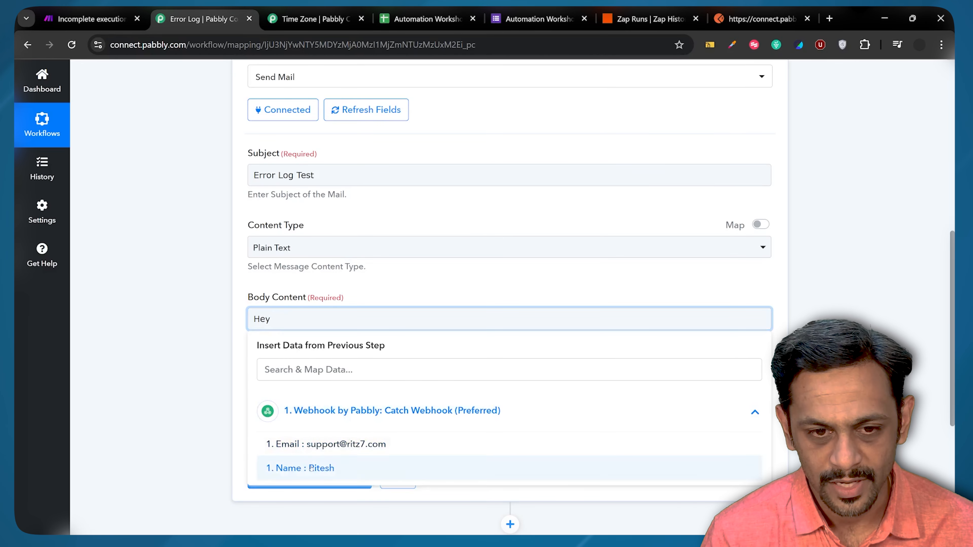
pyautogui.click(300, 468)
pyautogui.write(',')
pyautogui.press('Return')
pyautogui.press('Return')
pyautogui.write('This is t')
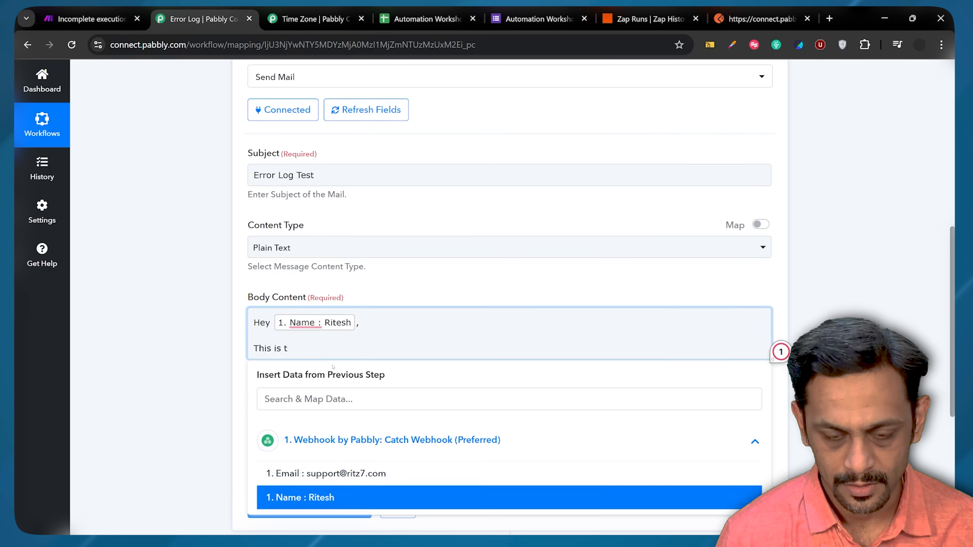
pyautogui.write('he sample email.')
pyautogui.press('Return')
pyautogui.press('Return')
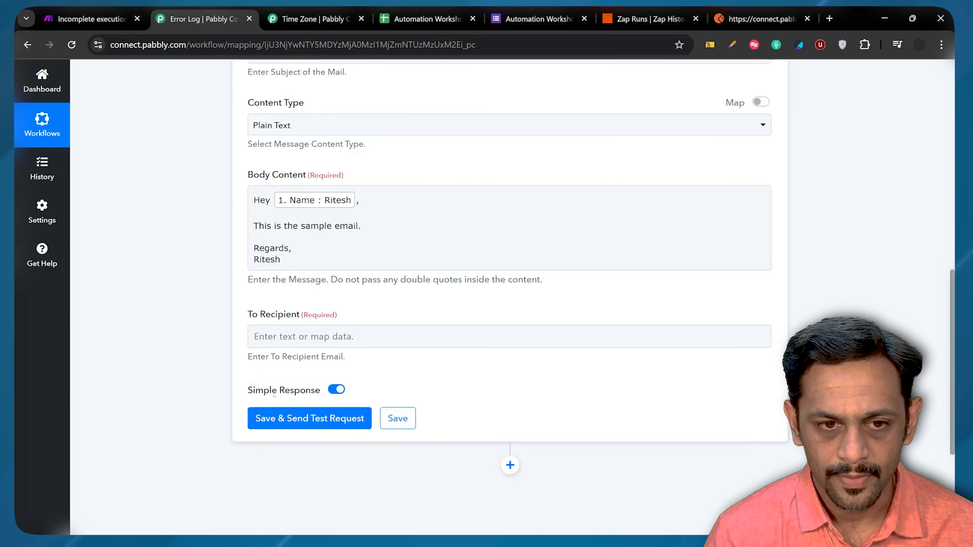
# Step: Map the webhook's Email as the recipient, then save and send a test mail
pyautogui.click(345, 337)
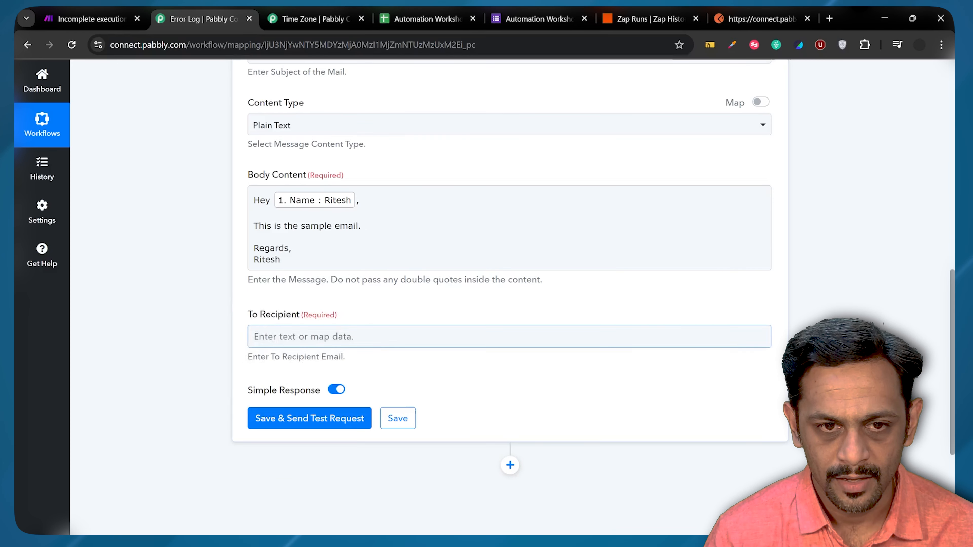
pyautogui.click(383, 436)
pyautogui.click(326, 468)
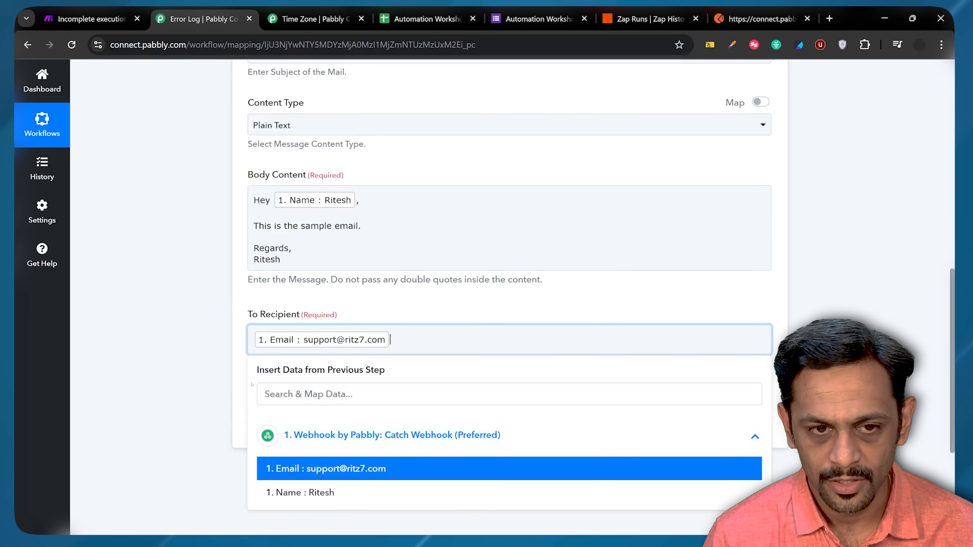
pyautogui.click(239, 353)
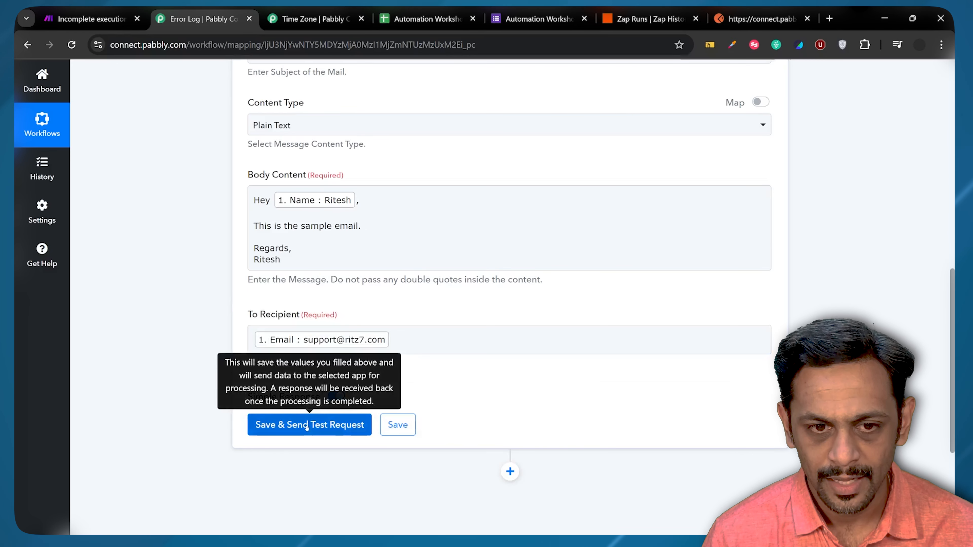
pyautogui.click(307, 426)
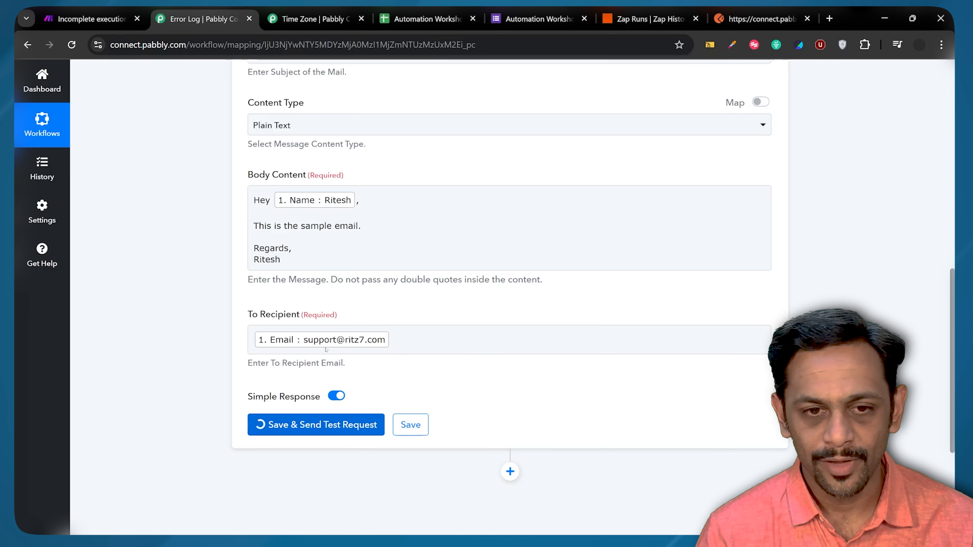
# Step: Leave the workflow and return to the Pabbly dashboard
pyautogui.scroll(-3, 330, 332)
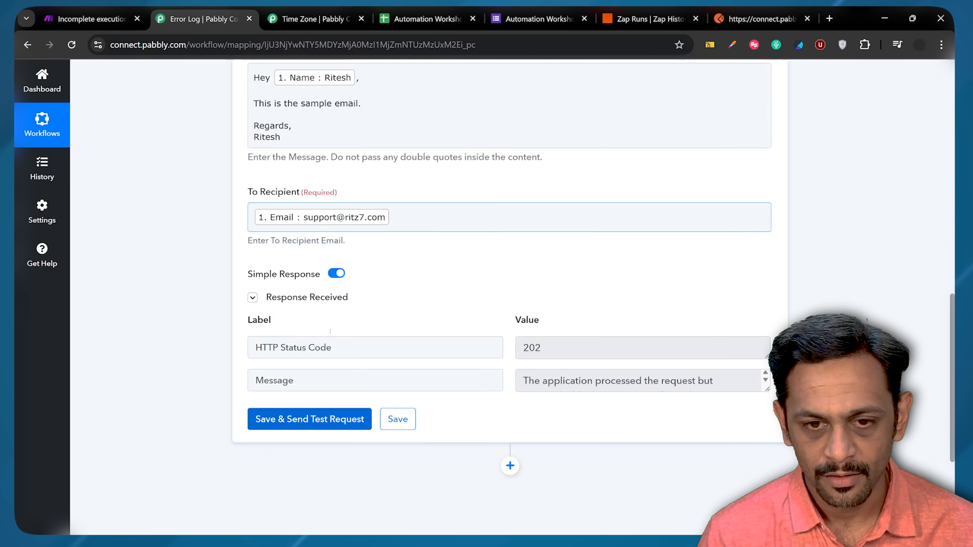
pyautogui.scroll(15, 331, 332)
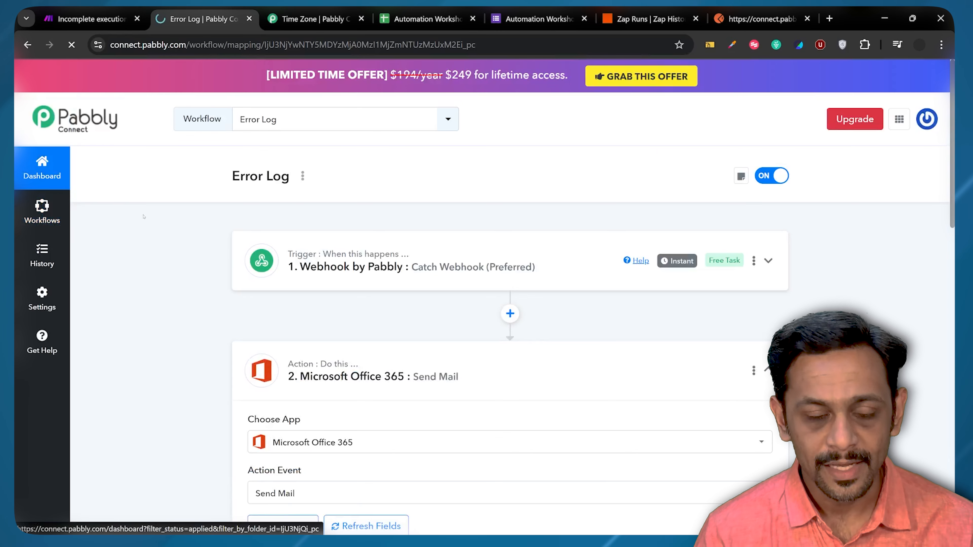
pyautogui.click(38, 177)
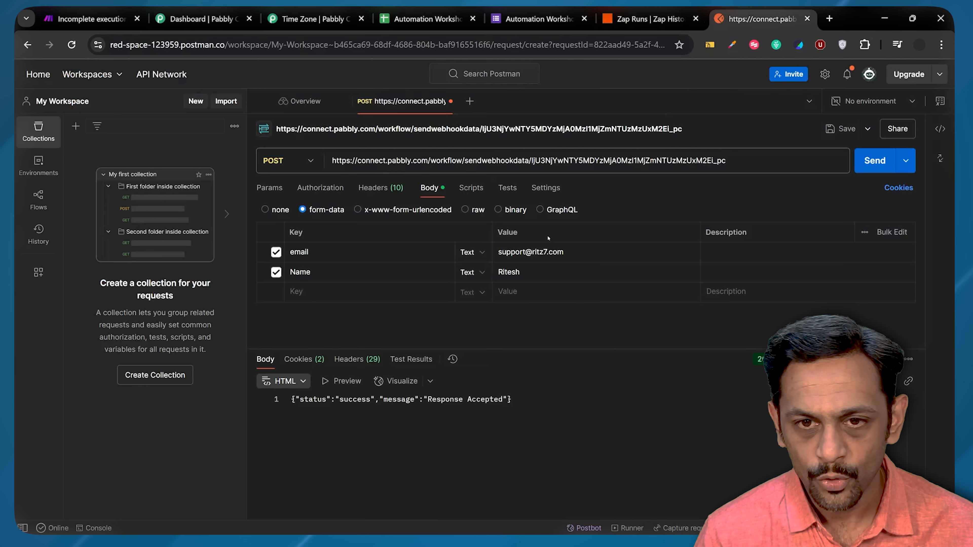
# Step: Clear the email form-data value, resend the request, and switch back to the Pabbly tab
pyautogui.hotkey('ctrl', 'a')
pyautogui.press('BackSpace')
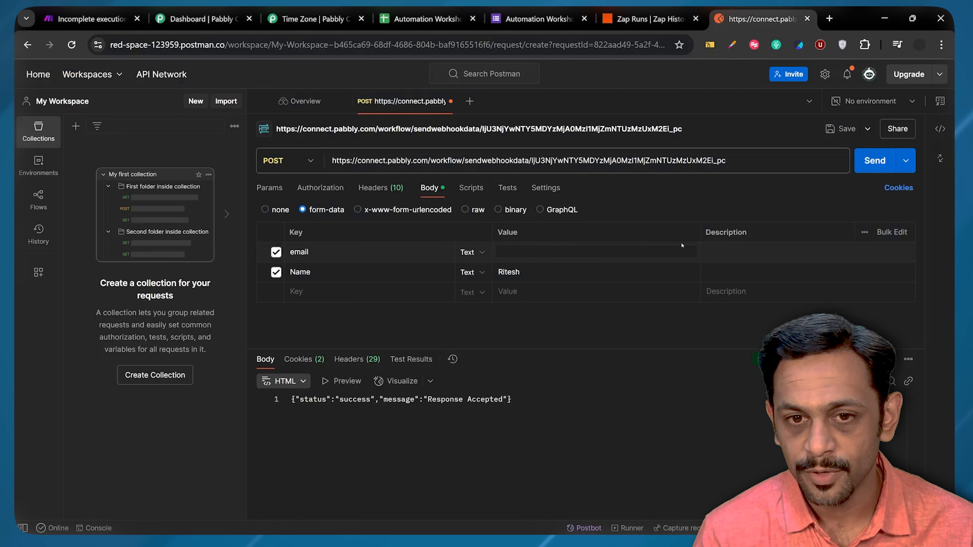
pyautogui.click(877, 160)
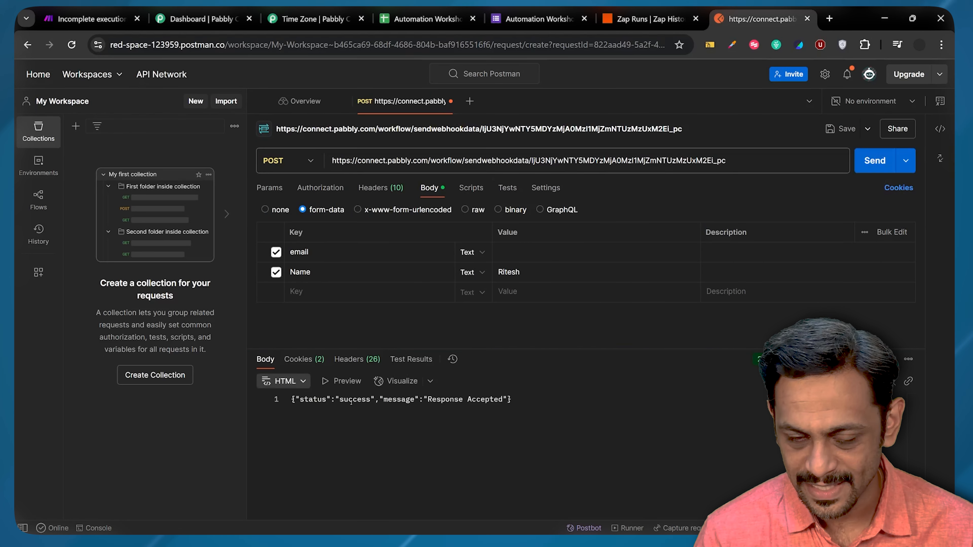
pyautogui.click(203, 19)
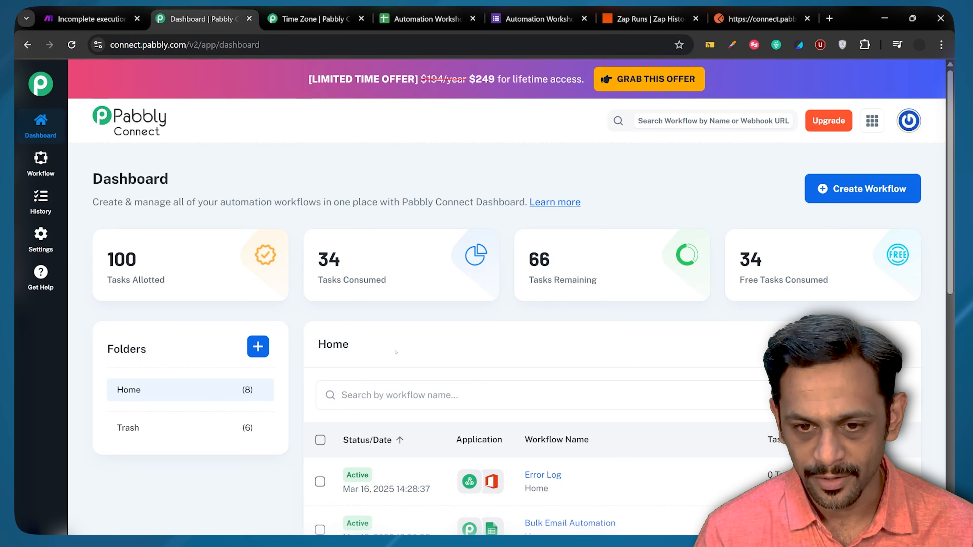
# Step: Open Task History, the latest Error Log run, and expand its failed Office 365 Send Mail step
pyautogui.click(41, 201)
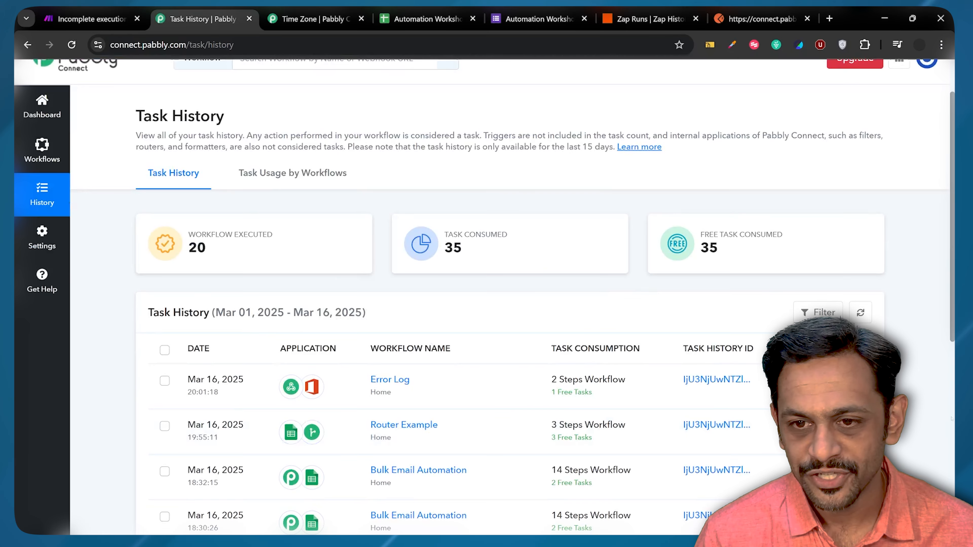
pyautogui.click(728, 380)
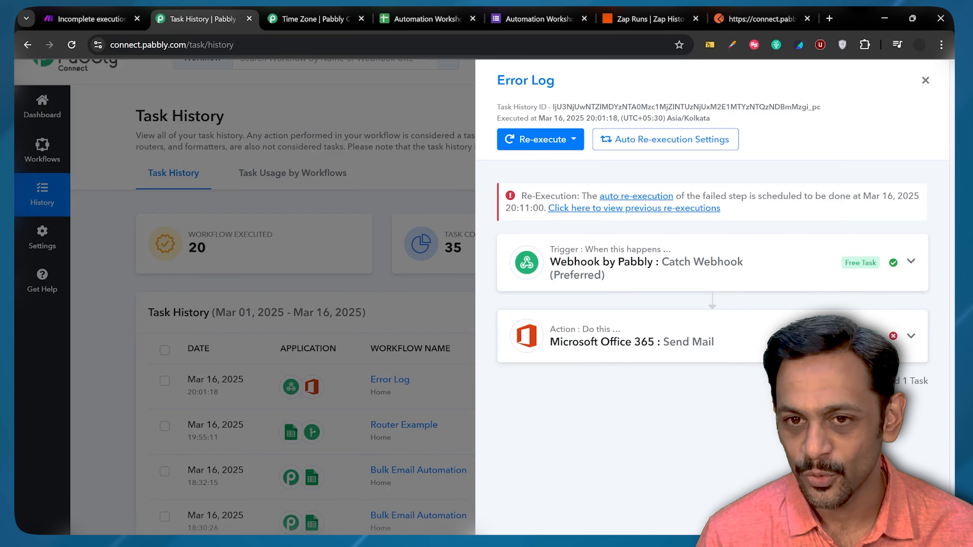
pyautogui.click(745, 341)
pyautogui.scroll(-1, 745, 347)
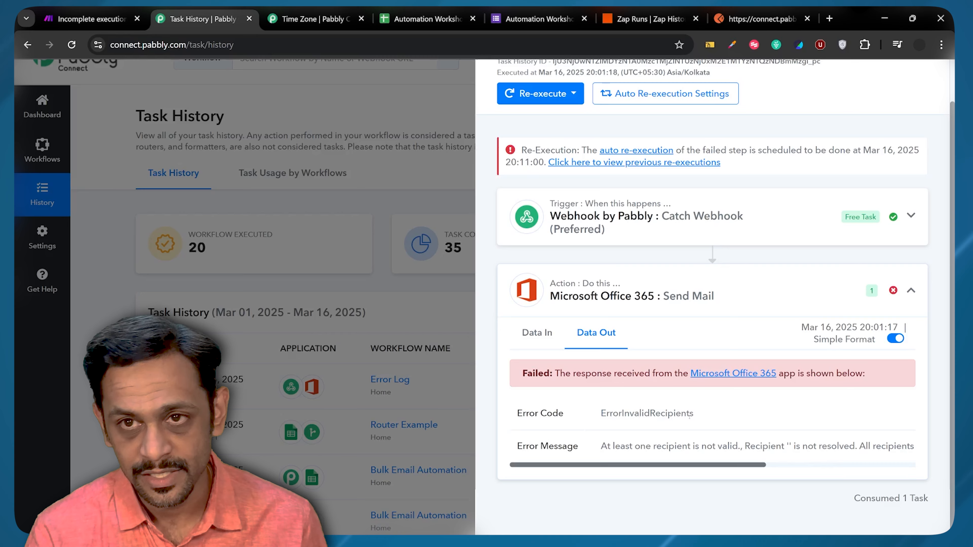
pyautogui.click(745, 11)
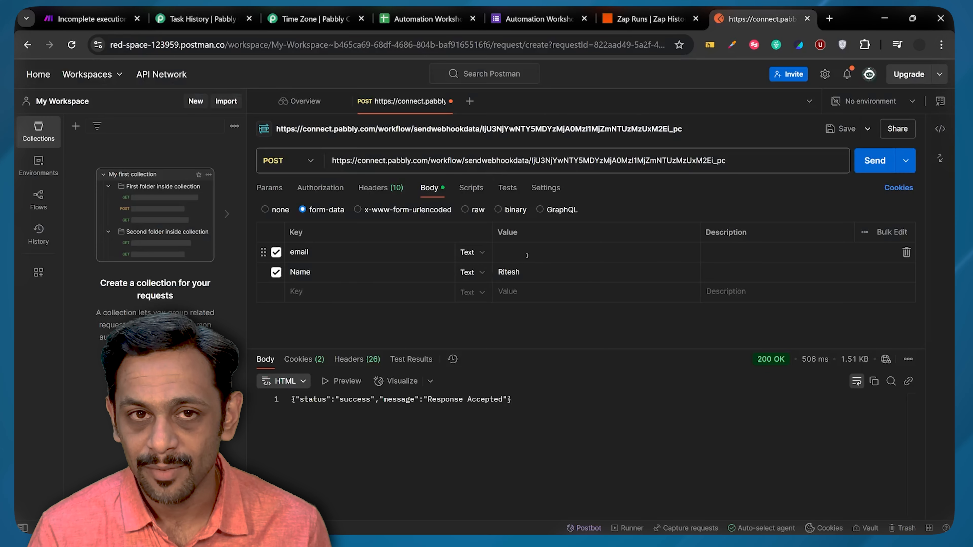
pyautogui.click(203, 19)
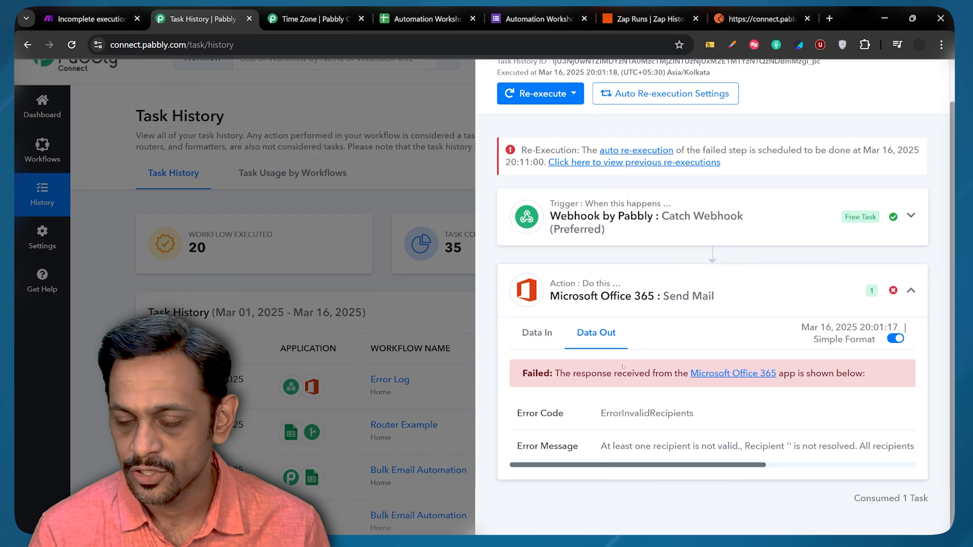
# Step: View the Send Mail step's Data In, then its Data Out failure response
pyautogui.click(537, 332)
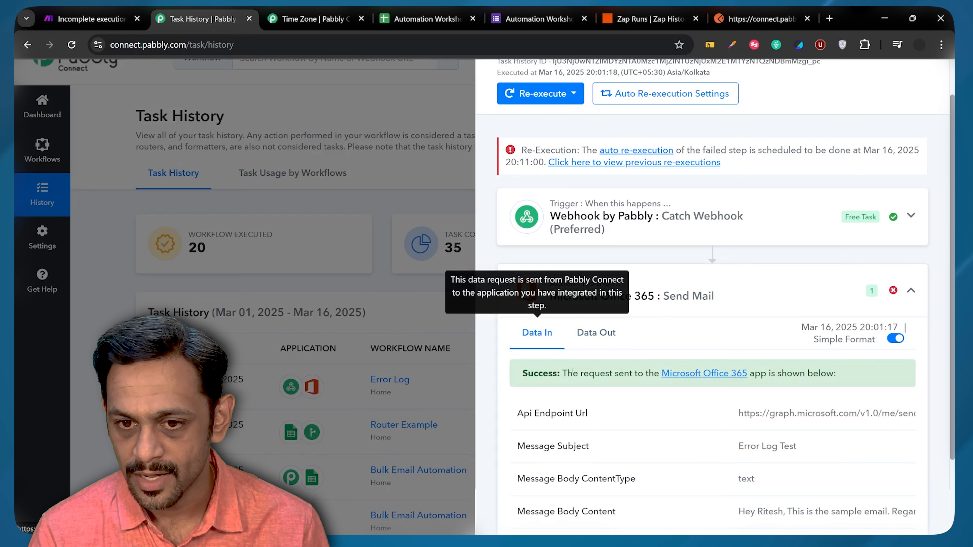
pyautogui.scroll(-3, 572, 372)
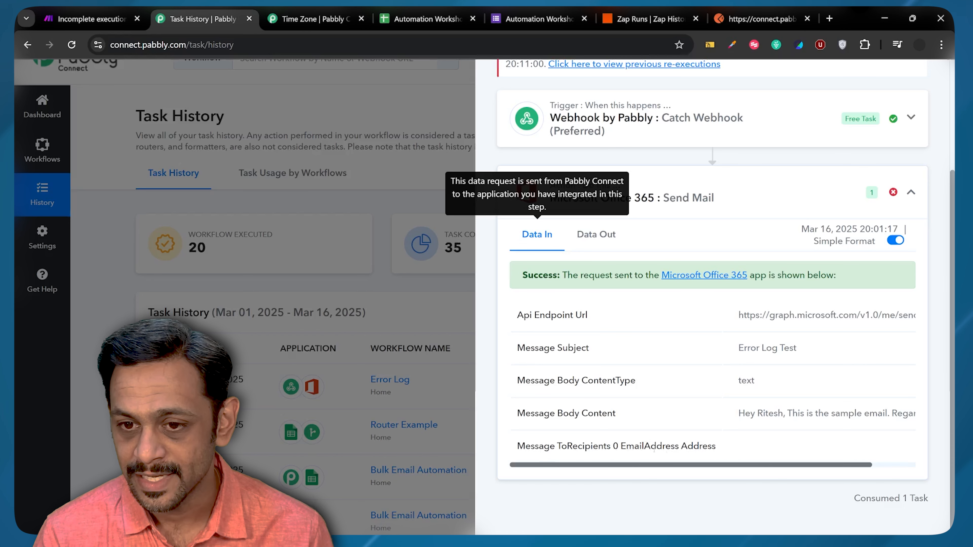
pyautogui.click(596, 234)
pyautogui.scroll(3, 596, 234)
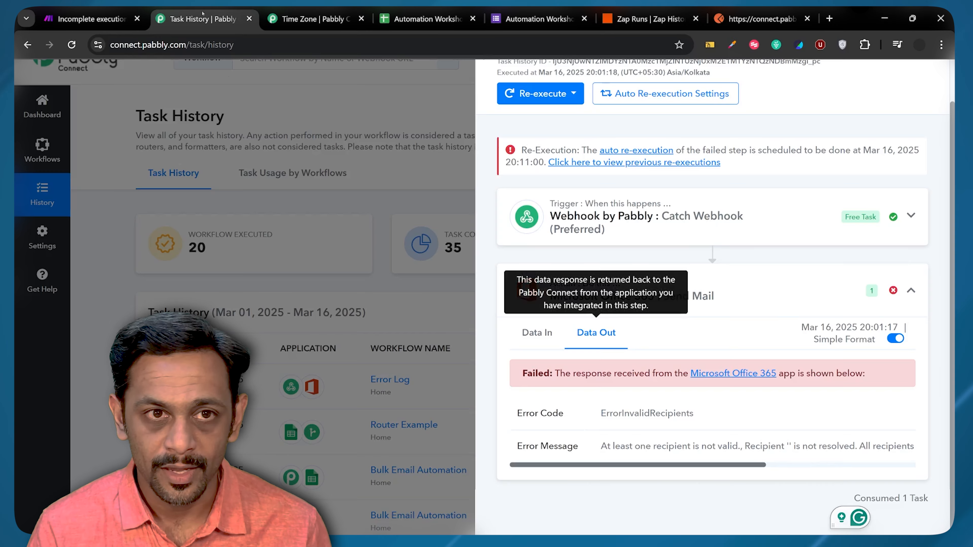
# Step: In the Error Log workflow, insert a connected Filter (Pabbly) Filter Values step before Send Mail
pyautogui.click(199, 18)
pyautogui.click(41, 149)
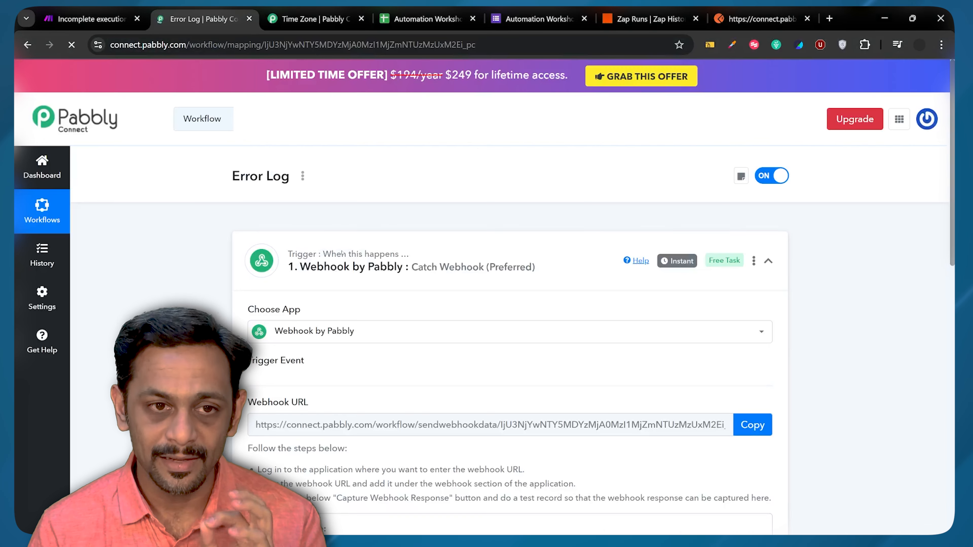
pyautogui.scroll(-10, 409, 357)
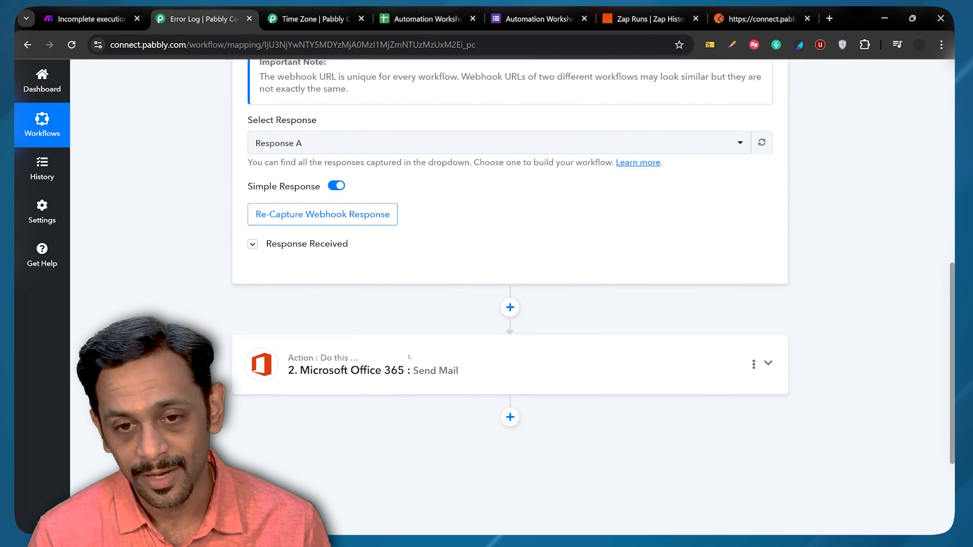
pyautogui.click(510, 246)
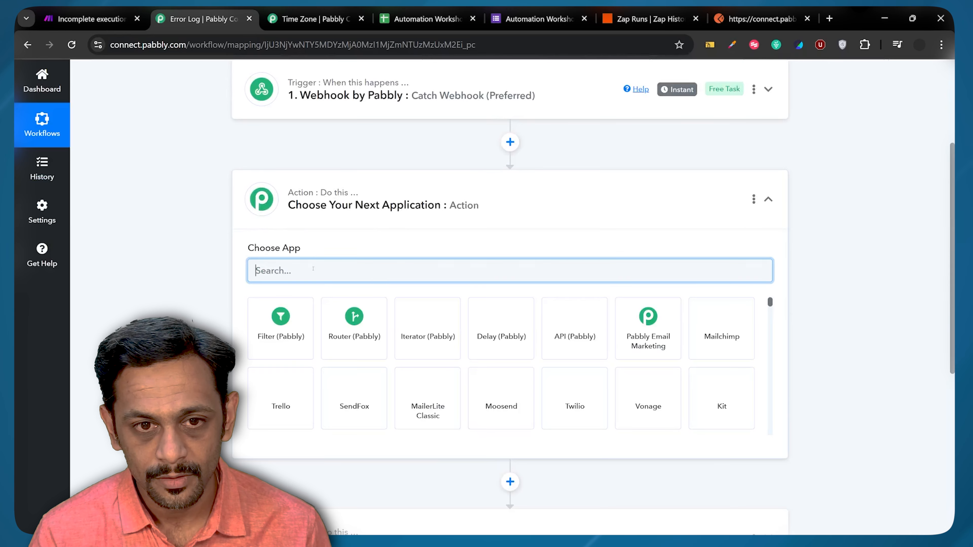
pyautogui.click(271, 324)
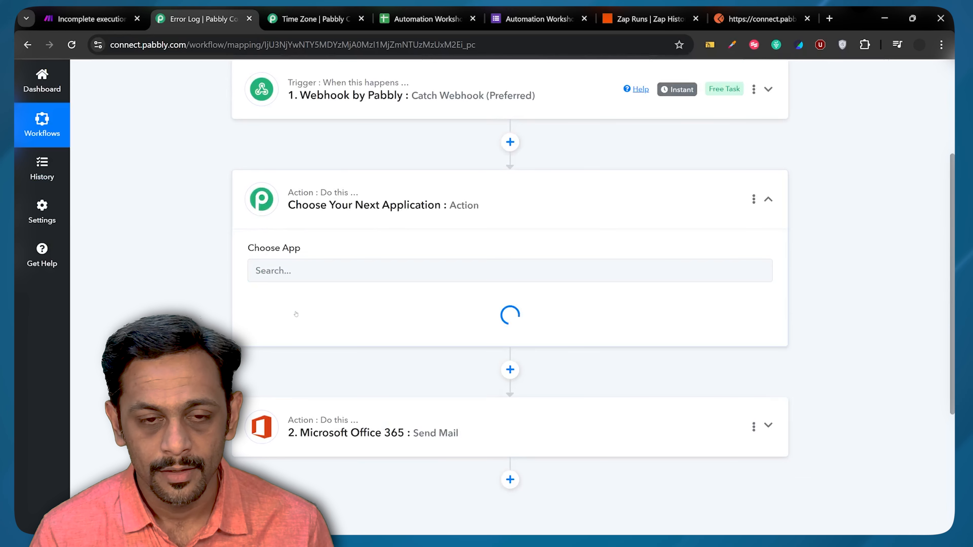
pyautogui.click(296, 320)
pyautogui.click(281, 374)
pyautogui.click(281, 364)
# Step: Filter on the webhook's Email with 'Is not empty', then save and test the filter
pyautogui.scroll(-2, 311, 366)
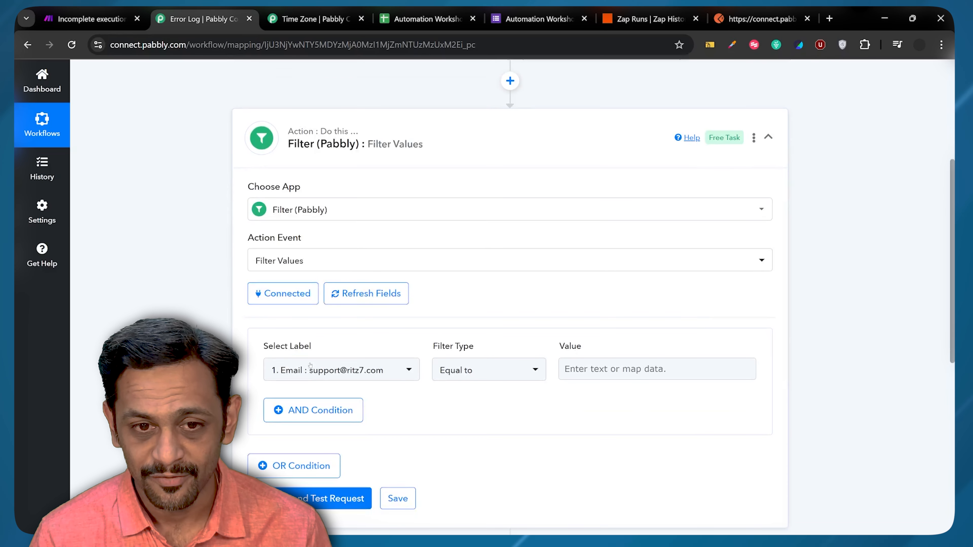
pyautogui.click(339, 369)
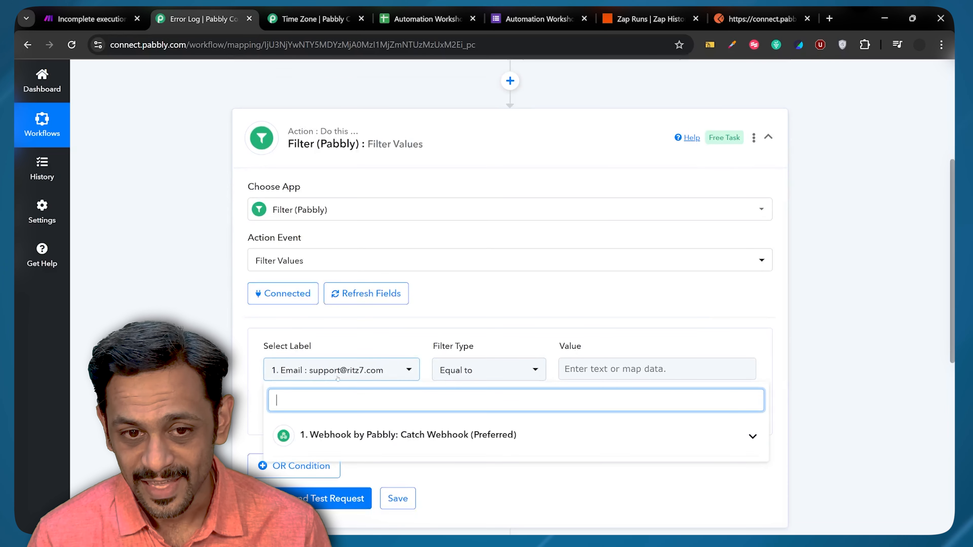
pyautogui.scroll(-2, 334, 438)
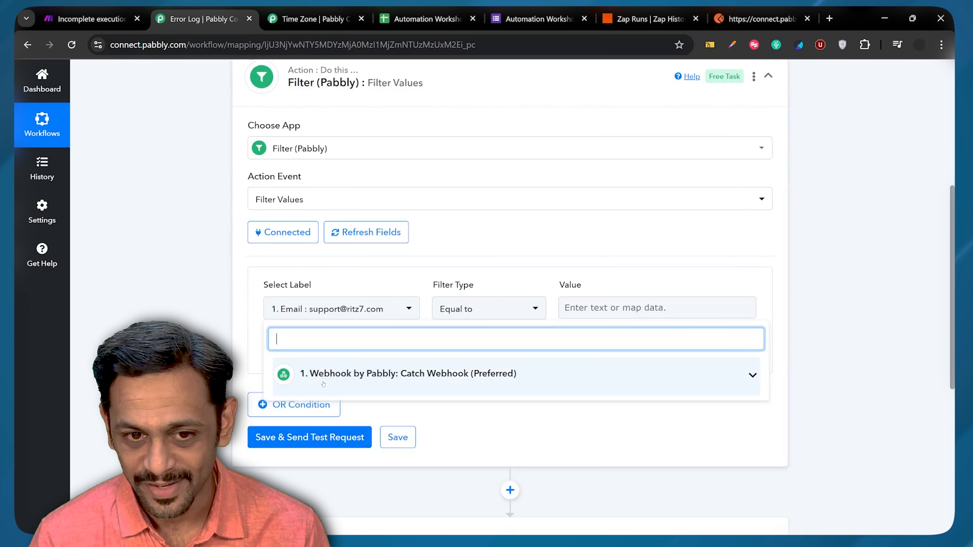
pyautogui.click(333, 374)
pyautogui.click(337, 408)
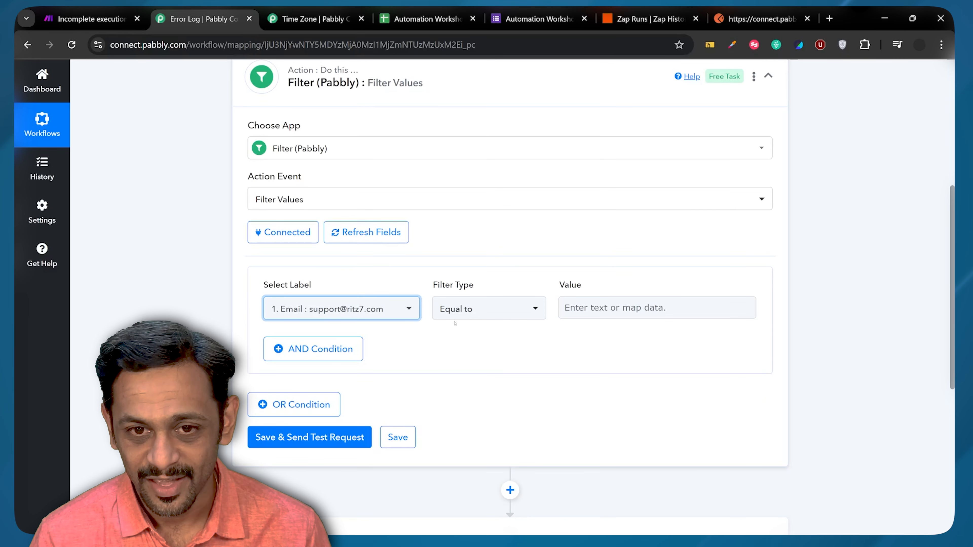
pyautogui.click(457, 311)
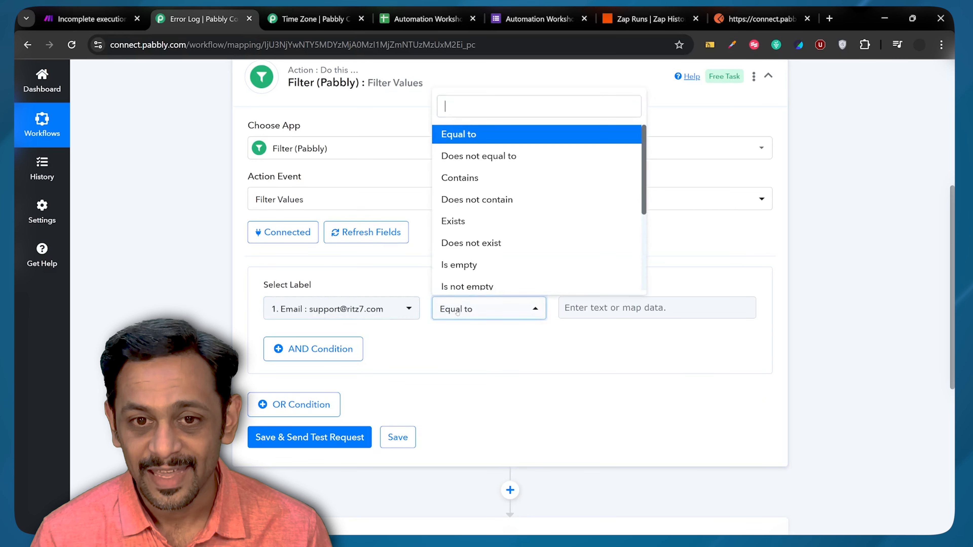
pyautogui.click(467, 286)
pyautogui.click(310, 437)
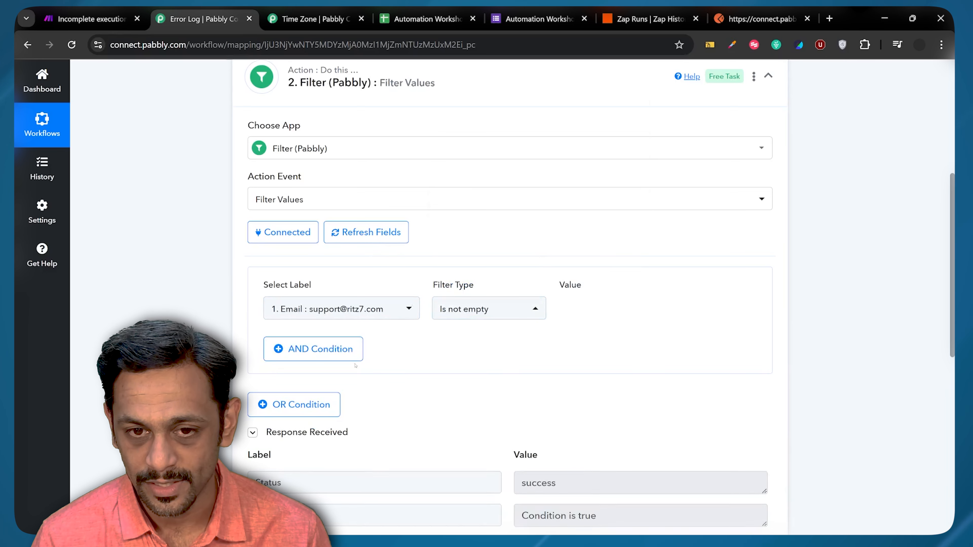
# Step: Review the filter's test result and expand the Office 365 Send Mail step
pyautogui.scroll(-3, 356, 365)
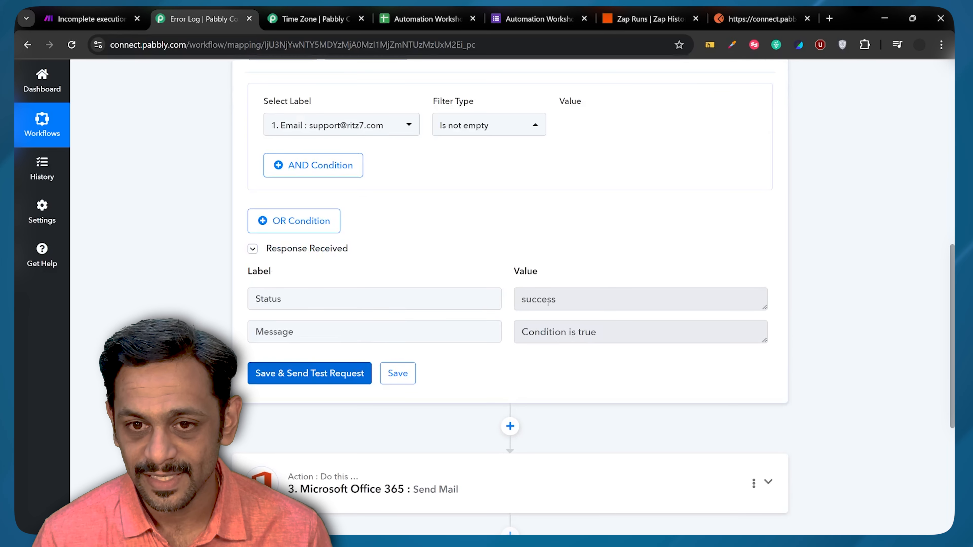
pyautogui.scroll(-2, 498, 345)
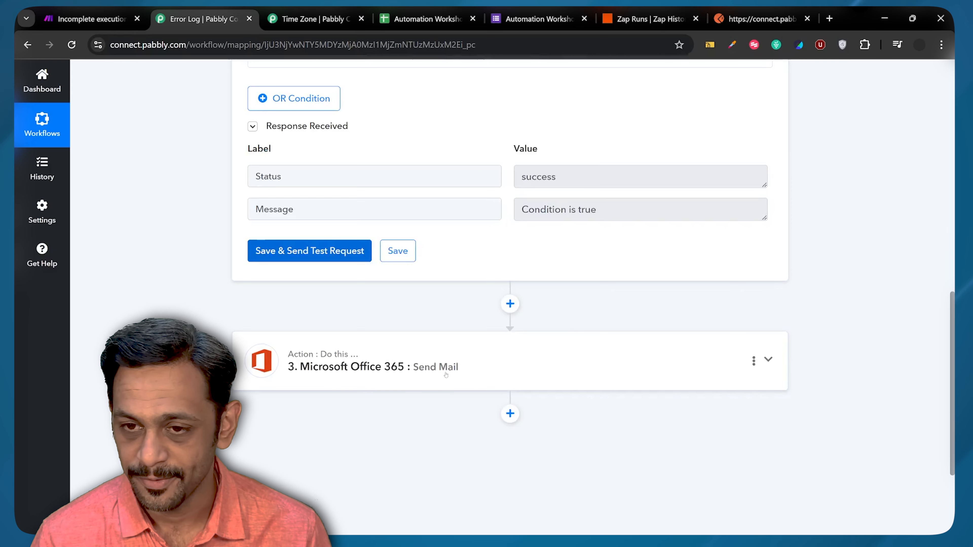
pyautogui.scroll(2, 446, 374)
pyautogui.scroll(-1, 446, 375)
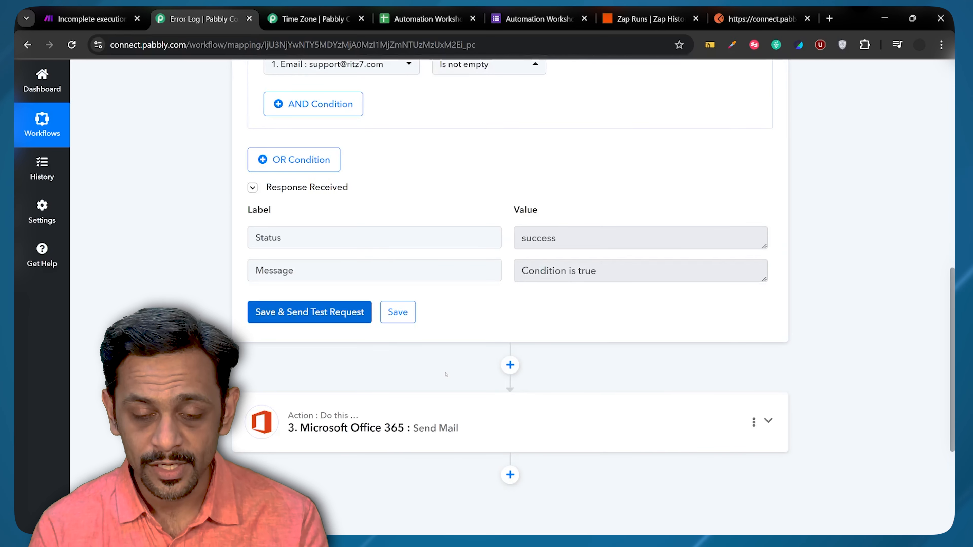
pyautogui.click(441, 428)
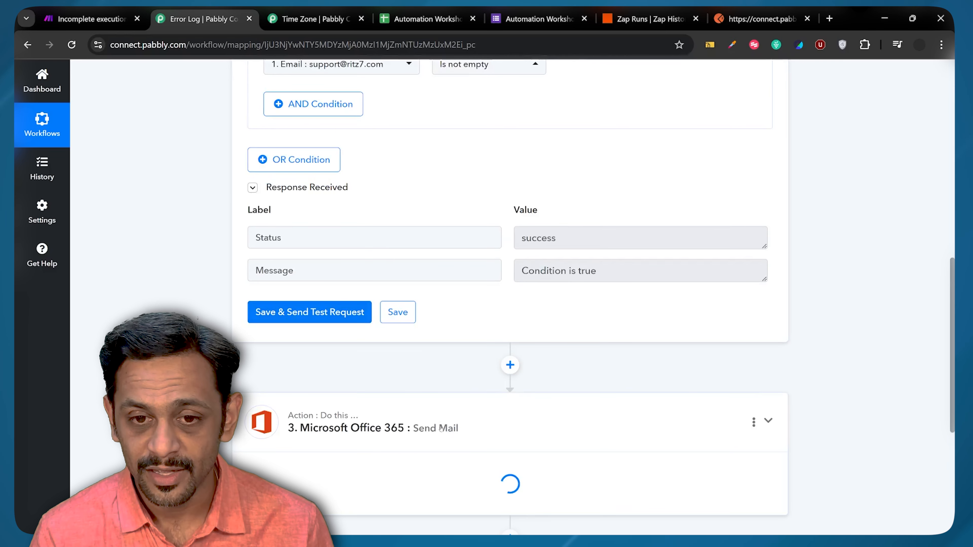